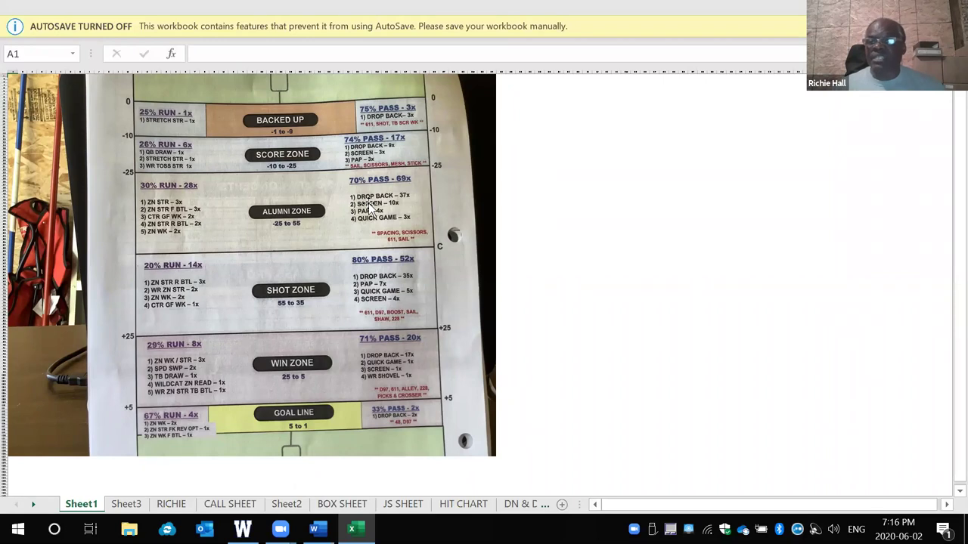
Review the P & 10 and 1st & 10 run/pass tendency tables on their sheet and open the CALL SHEET
{"action": "left_click", "coordinate": [134, 505]}
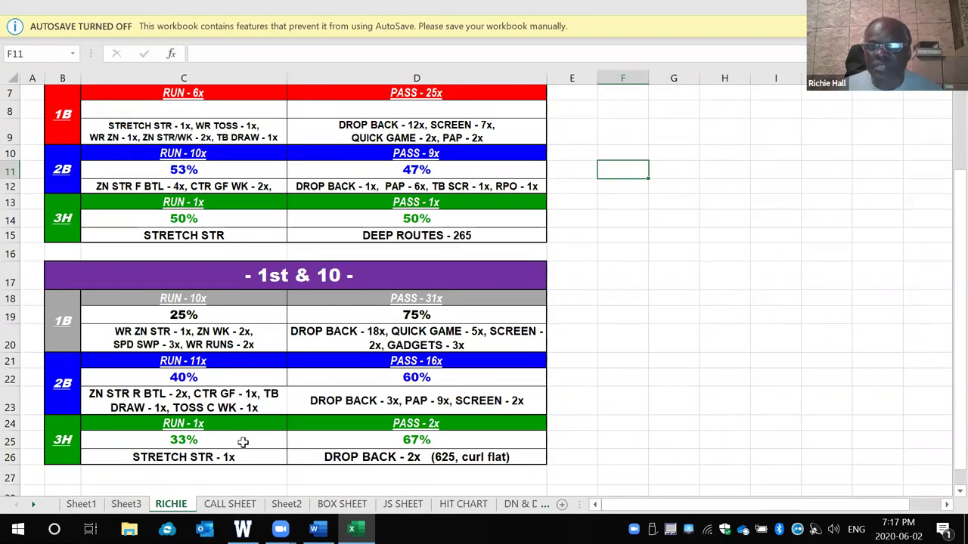
{"action": "scroll", "coordinate": [242, 442], "scroll_direction": "up", "scroll_amount": 1}
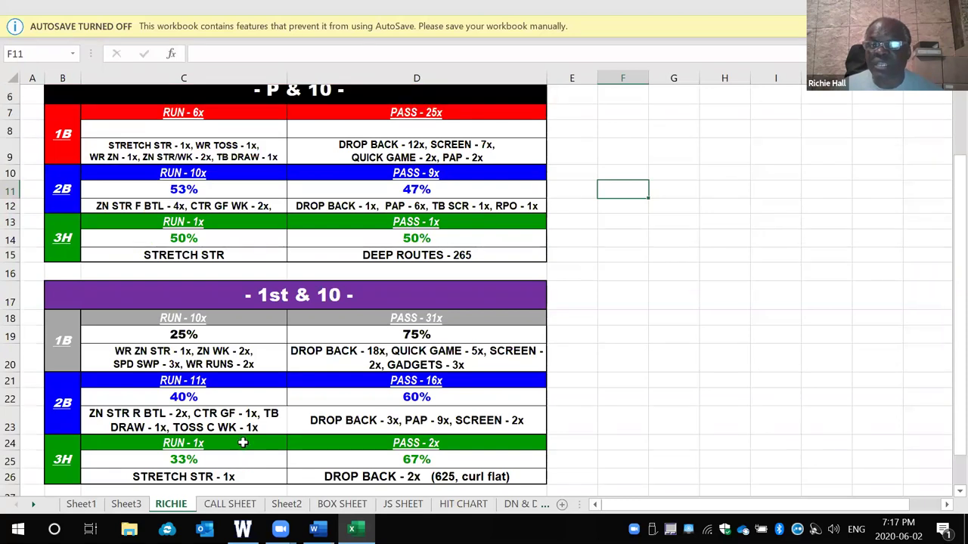
{"action": "scroll", "coordinate": [243, 442], "scroll_direction": "up", "scroll_amount": 2}
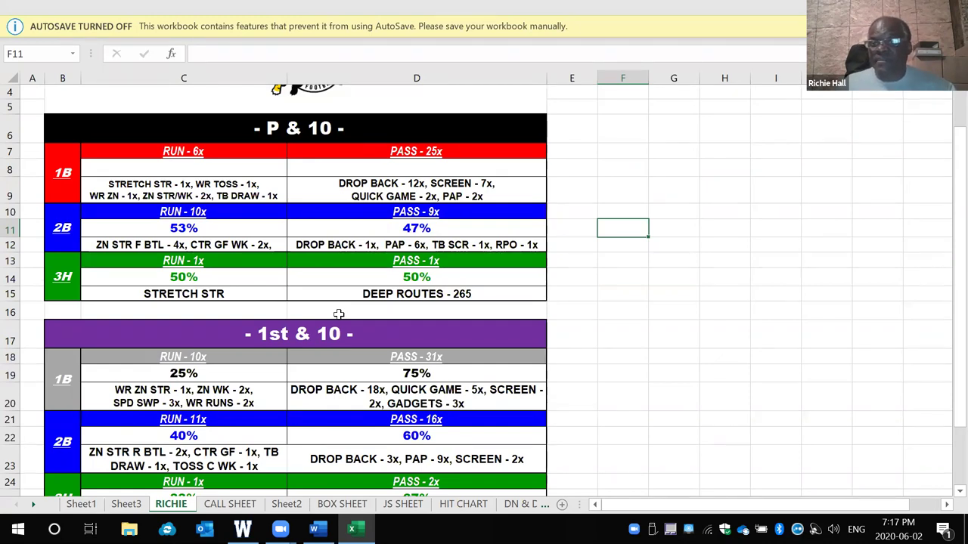
{"action": "scroll", "coordinate": [339, 313], "scroll_direction": "down", "scroll_amount": 1}
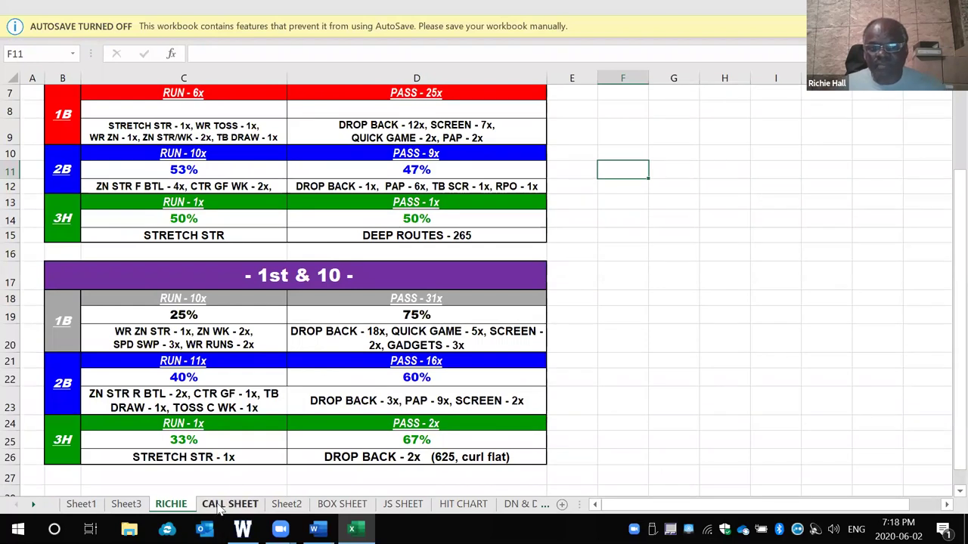
{"action": "left_click", "coordinate": [222, 506]}
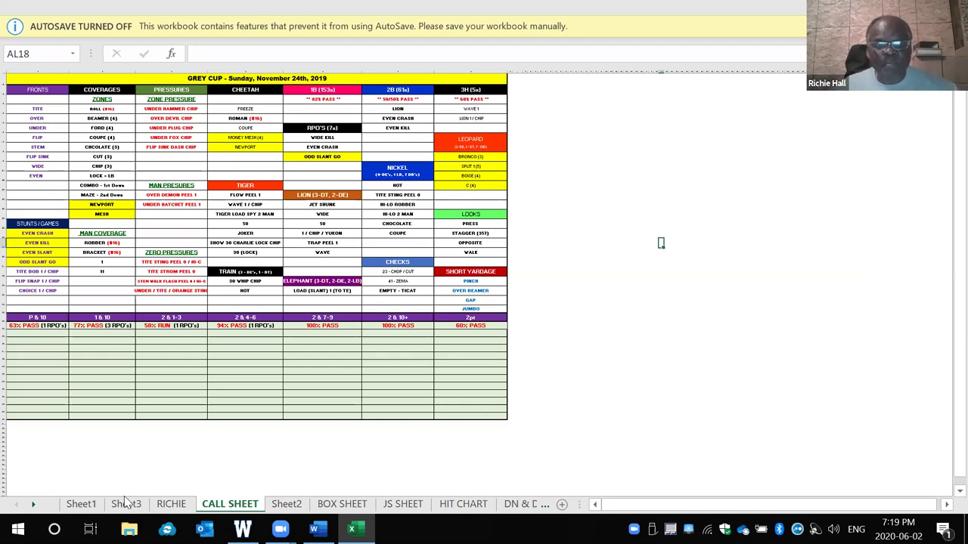
Examine the call lists on Sheet2 for 1st Down, 2nd Long +7, 2nd 4 to 6, 2nd 1 to 3, SYD and stunts
{"action": "left_click", "coordinate": [279, 504]}
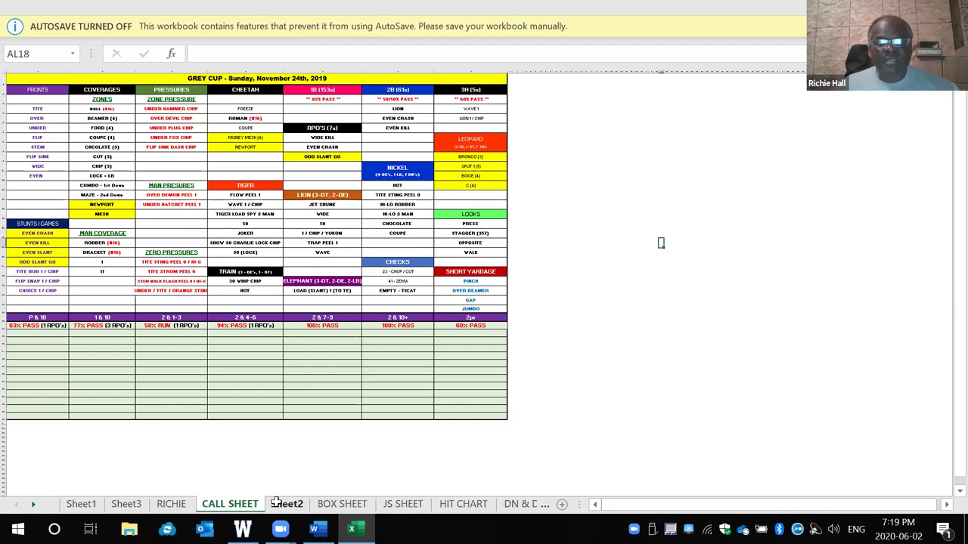
{"action": "scroll", "coordinate": [309, 472], "scroll_direction": "up", "scroll_amount": 5}
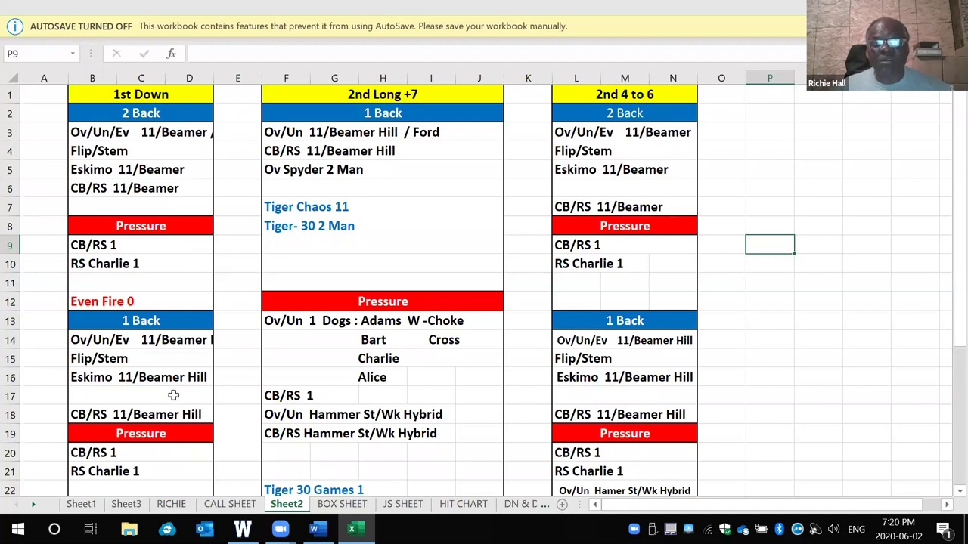
{"action": "scroll", "coordinate": [172, 399], "scroll_direction": "down", "scroll_amount": 1}
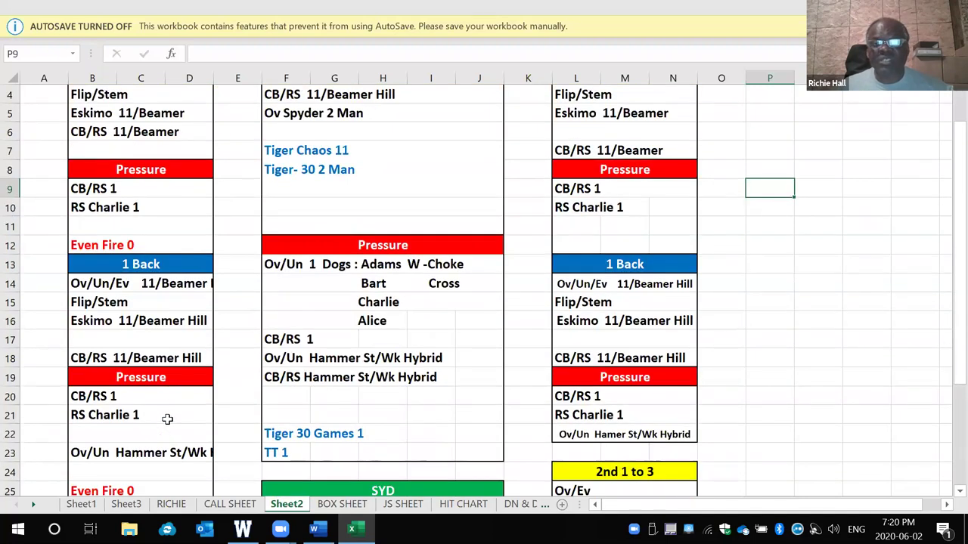
{"action": "scroll", "coordinate": [167, 419], "scroll_direction": "down", "scroll_amount": 1}
{"action": "scroll", "coordinate": [167, 419], "scroll_direction": "down", "scroll_amount": 1}
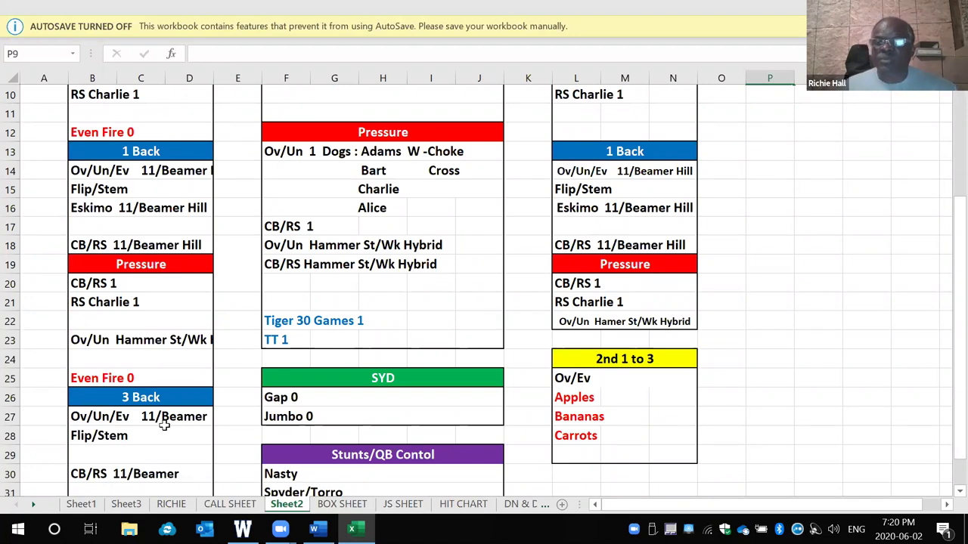
{"action": "scroll", "coordinate": [164, 426], "scroll_direction": "up", "scroll_amount": 1}
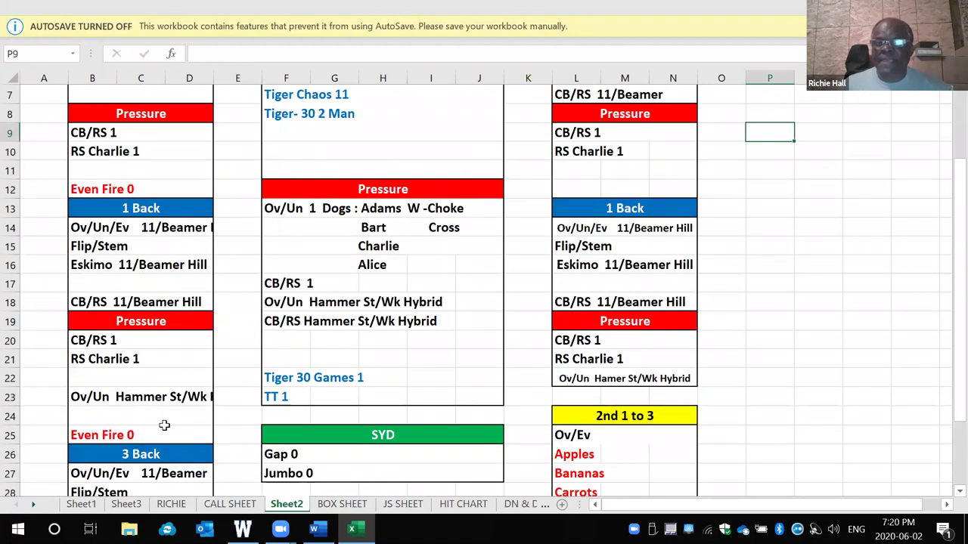
{"action": "scroll", "coordinate": [164, 426], "scroll_direction": "up", "scroll_amount": 2}
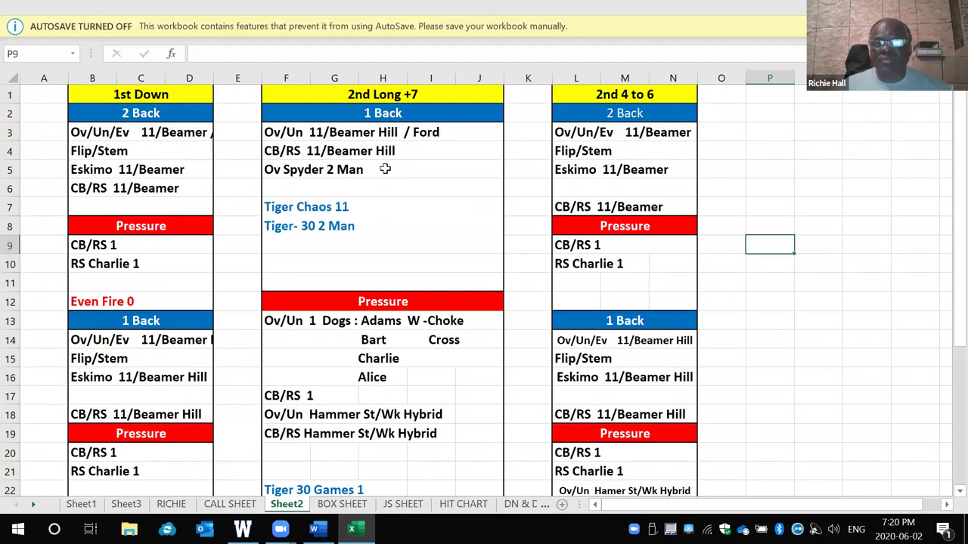
{"action": "scroll", "coordinate": [385, 170], "scroll_direction": "down", "scroll_amount": 4}
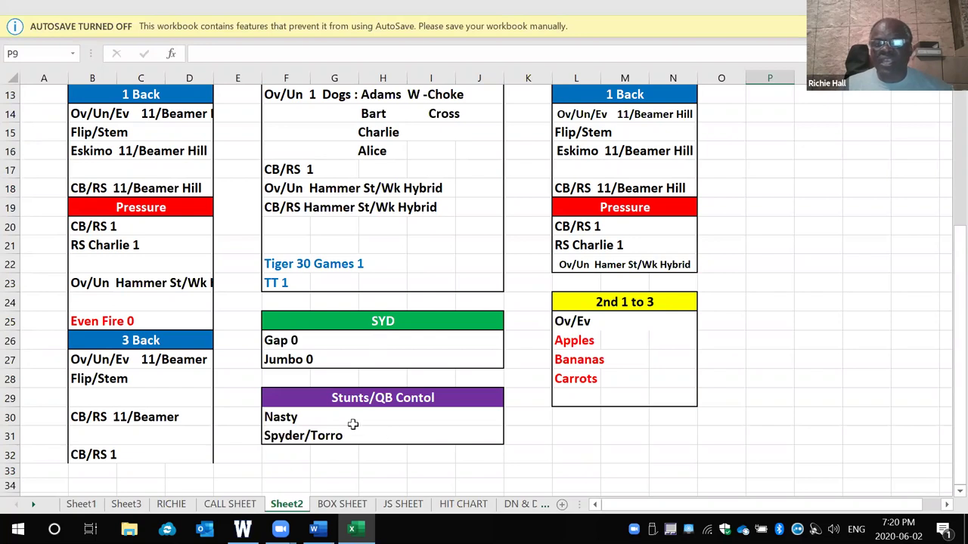
{"action": "scroll", "coordinate": [318, 389], "scroll_direction": "up", "scroll_amount": 2}
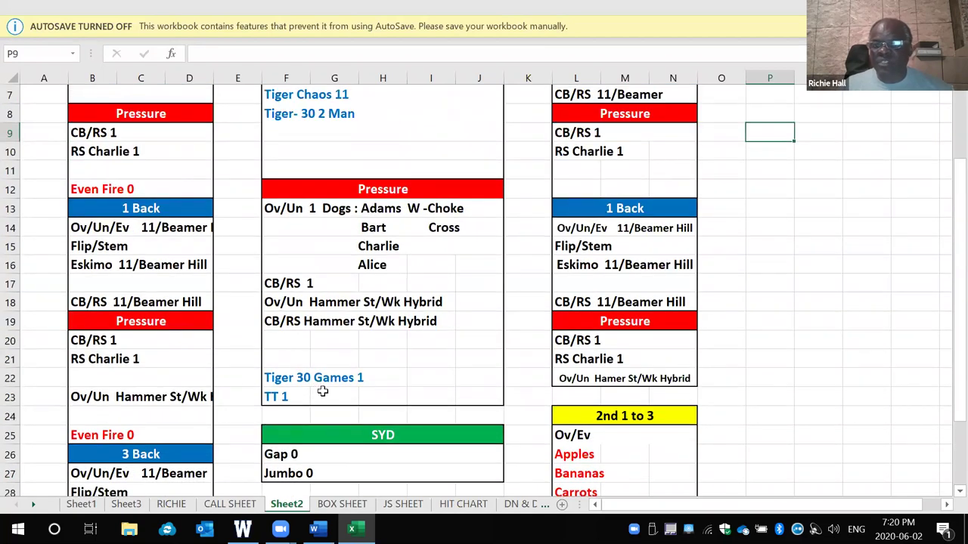
{"action": "scroll", "coordinate": [322, 391], "scroll_direction": "up", "scroll_amount": 2}
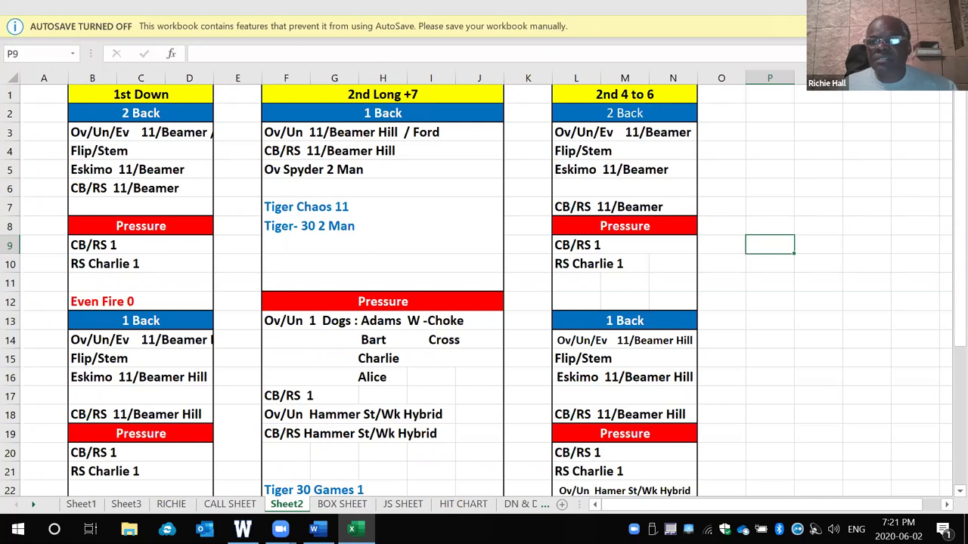
Show only the ribbon tabs and reduce the workbook window to reveal the desktop
{"action": "left_click", "coordinate": [799, 35]}
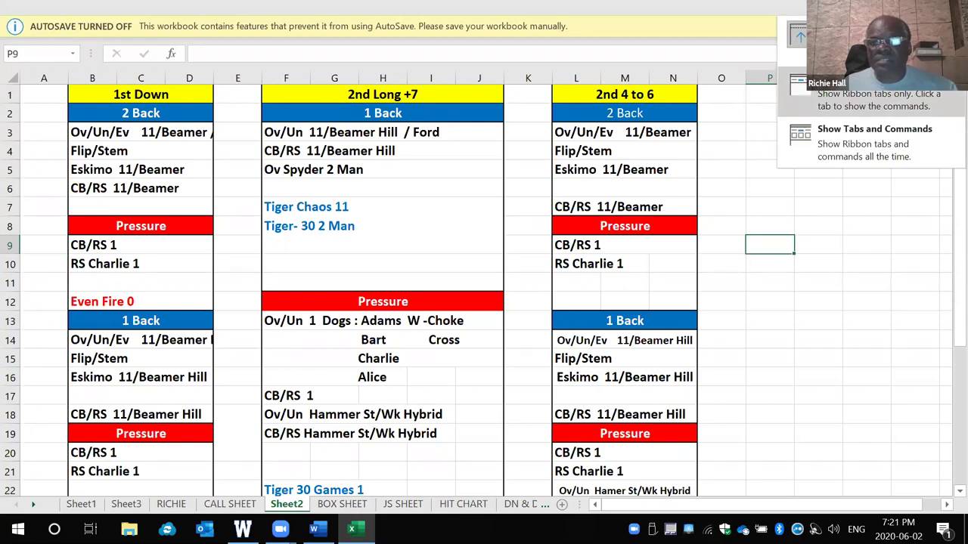
{"action": "left_click", "coordinate": [869, 94]}
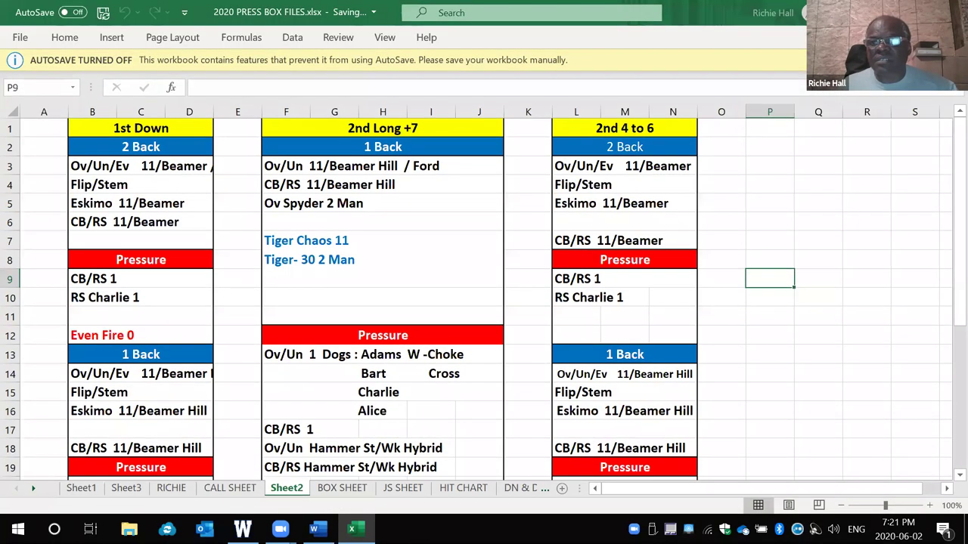
{"action": "key", "text": "super+Down"}
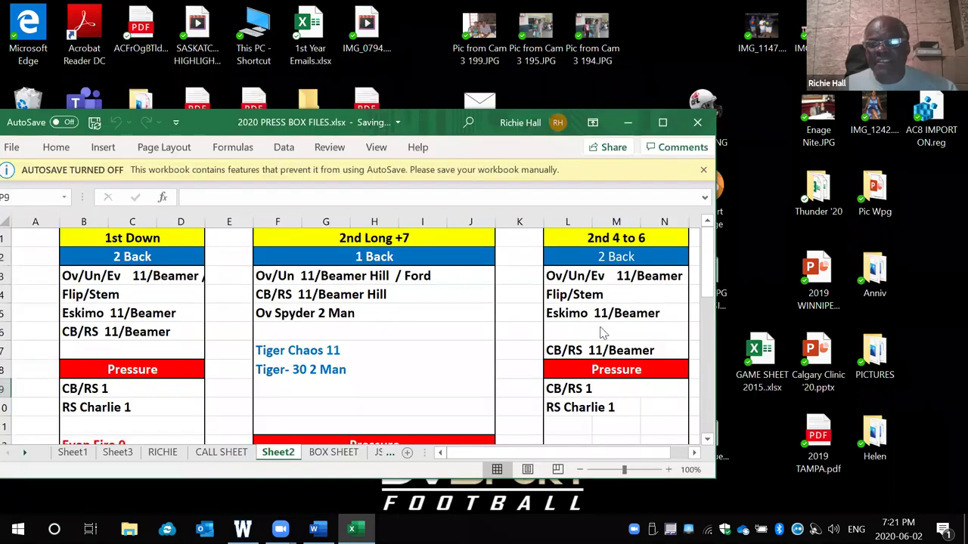
Open GAME SHEET 2015..xlsx from the desktop at full window size and review its 1B, 2B and 3B/3H call sections
{"action": "double_click", "coordinate": [765, 363]}
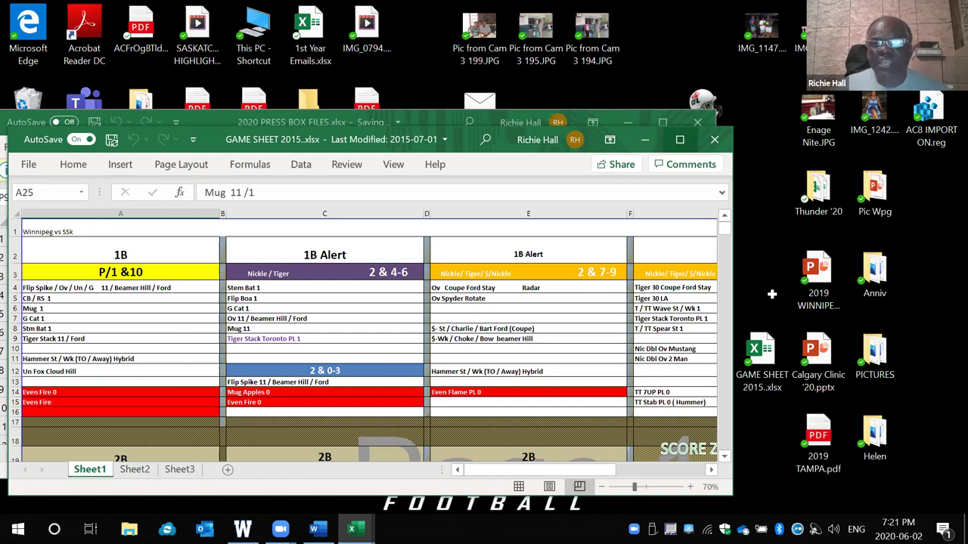
{"action": "key", "text": "super+Up"}
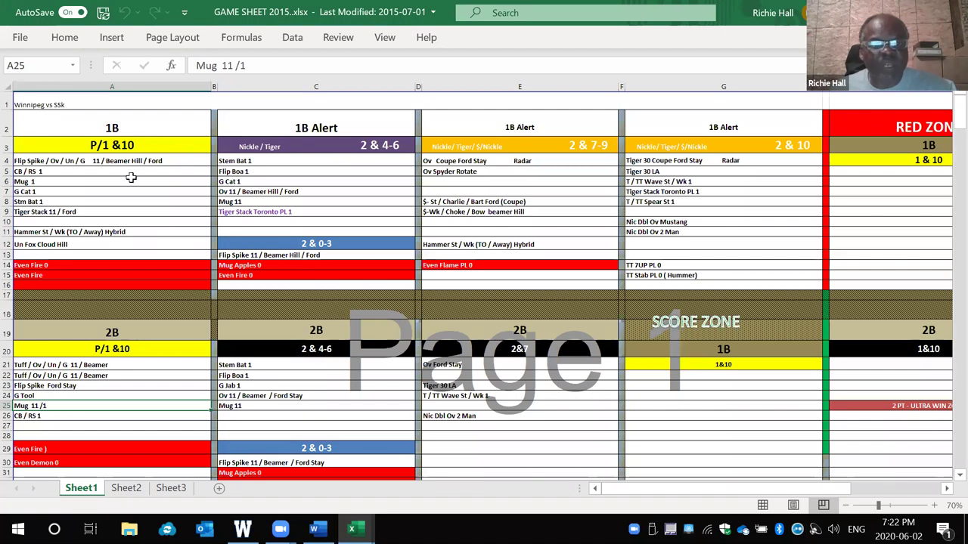
{"action": "scroll", "coordinate": [127, 333], "scroll_direction": "down", "scroll_amount": 2}
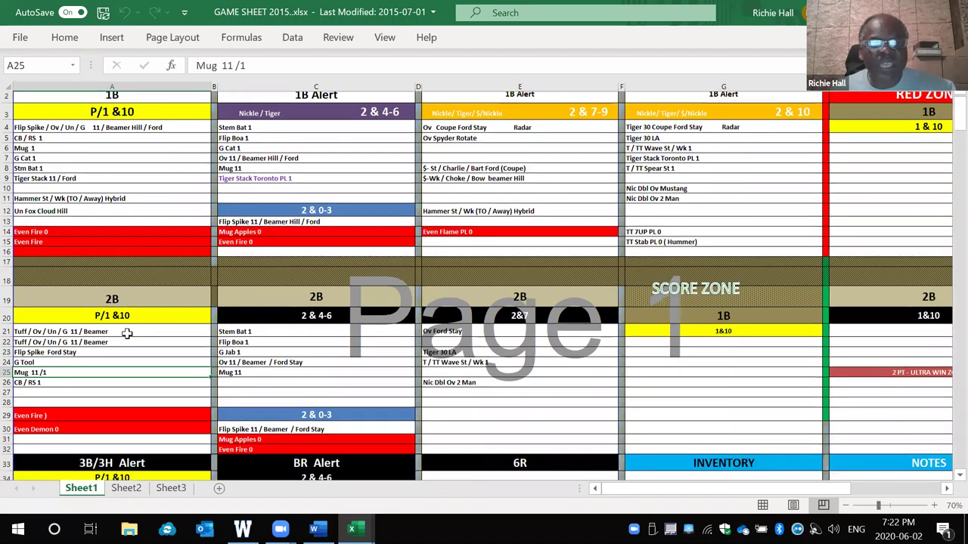
{"action": "scroll", "coordinate": [103, 407], "scroll_direction": "down", "scroll_amount": 2}
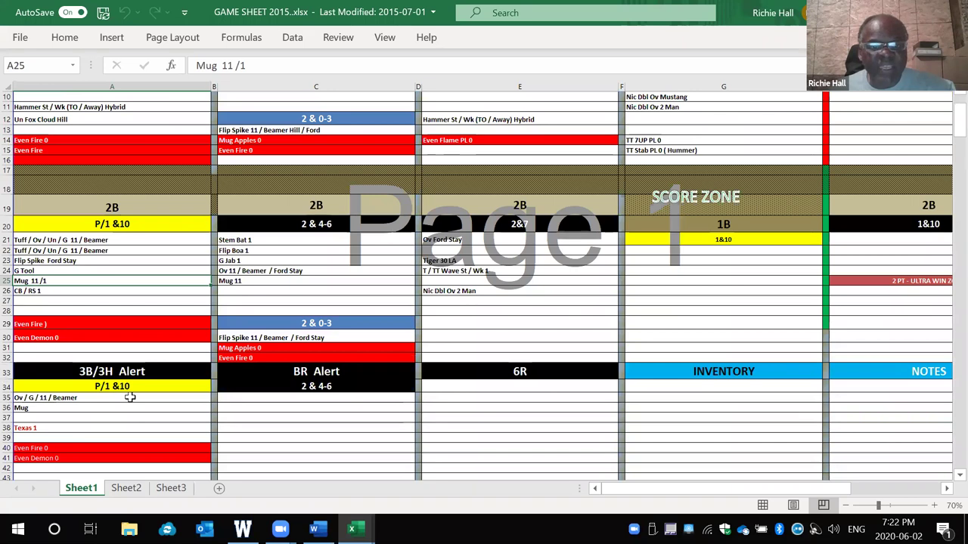
{"action": "scroll", "coordinate": [130, 399], "scroll_direction": "up", "scroll_amount": 1}
{"action": "scroll", "coordinate": [130, 398], "scroll_direction": "up", "scroll_amount": 3}
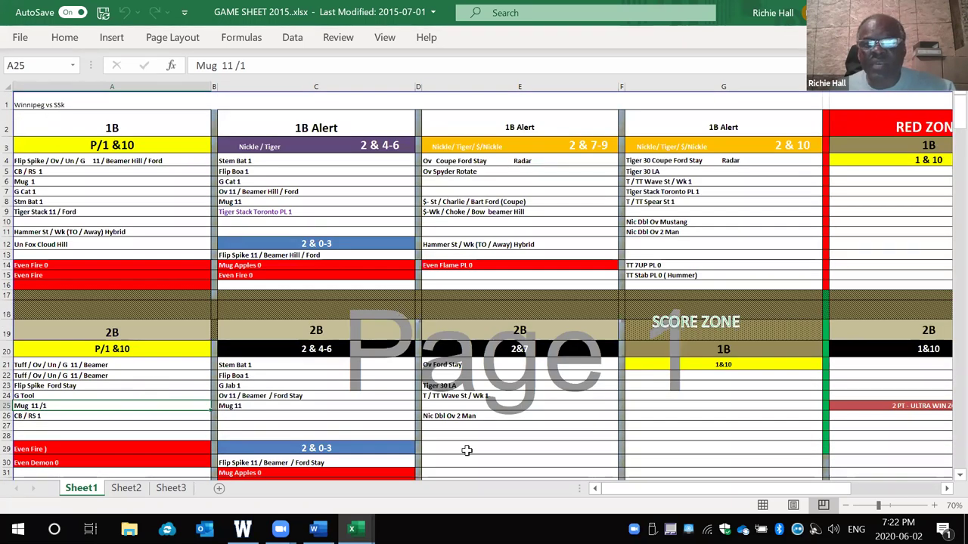
Examine the RED ZONE, SCORE ZONE, INVENTORY and NOTES sections of the 2015 game sheet
{"action": "left_click_drag", "start_coordinate": [632, 495], "coordinate": [654, 489]}
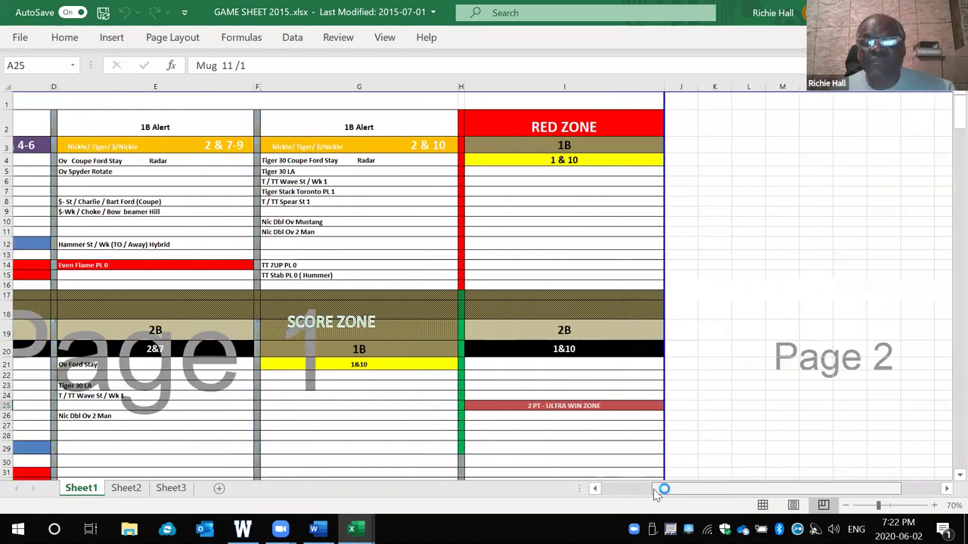
{"action": "scroll", "coordinate": [519, 352], "scroll_direction": "down", "scroll_amount": 1}
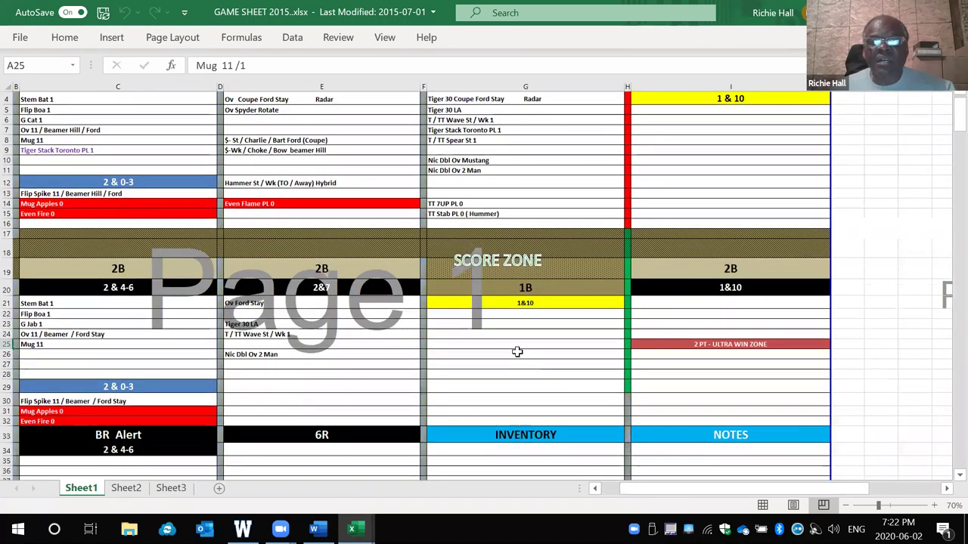
{"action": "scroll", "coordinate": [527, 378], "scroll_direction": "up", "scroll_amount": 2}
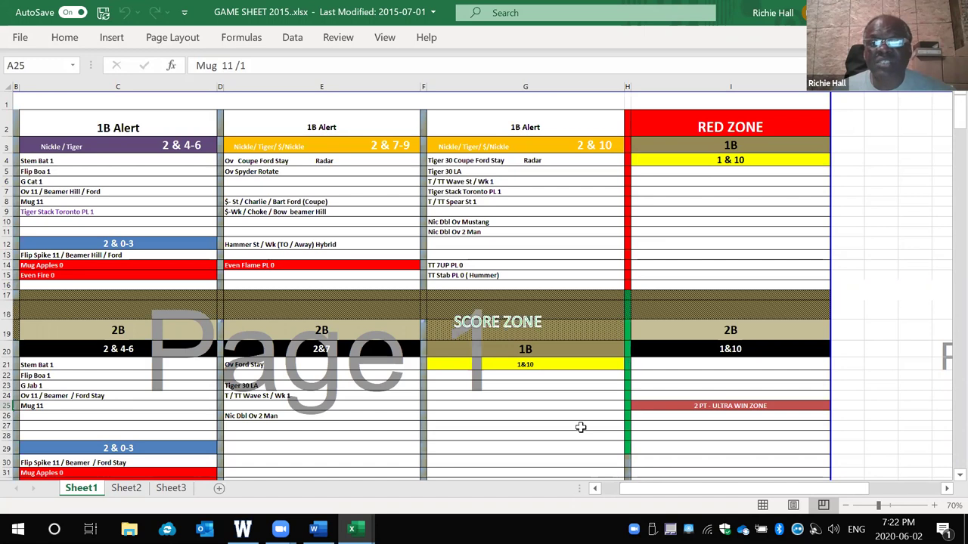
{"action": "scroll", "coordinate": [580, 425], "scroll_direction": "down", "scroll_amount": 1}
{"action": "scroll", "coordinate": [583, 420], "scroll_direction": "down", "scroll_amount": 3}
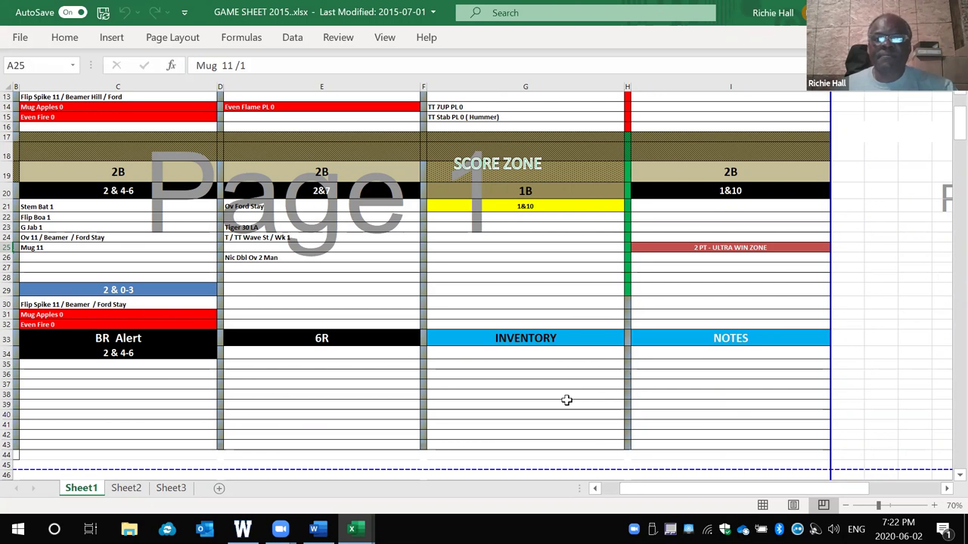
{"action": "scroll", "coordinate": [566, 400], "scroll_direction": "up", "scroll_amount": 2}
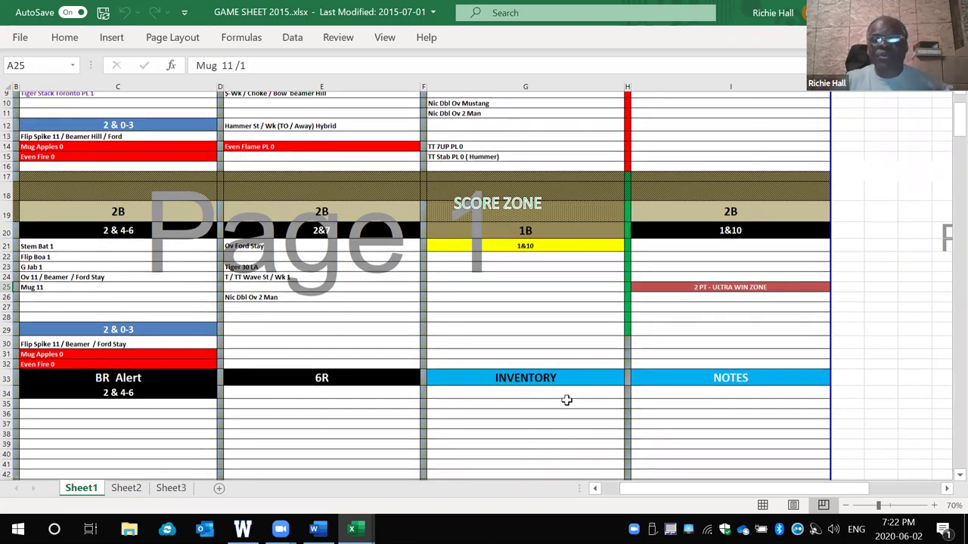
{"action": "scroll", "coordinate": [567, 400], "scroll_direction": "up", "scroll_amount": 3}
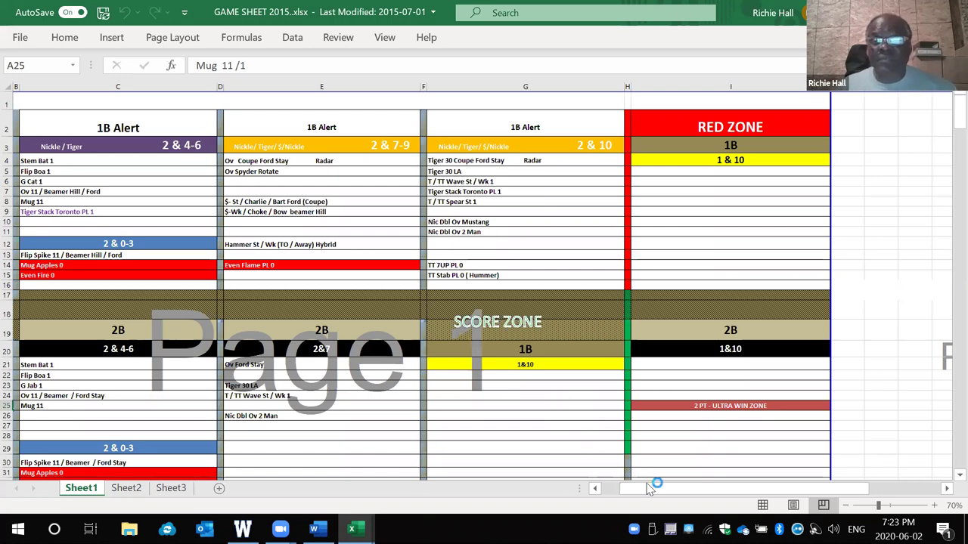
{"action": "left_click_drag", "start_coordinate": [655, 490], "coordinate": [626, 495]}
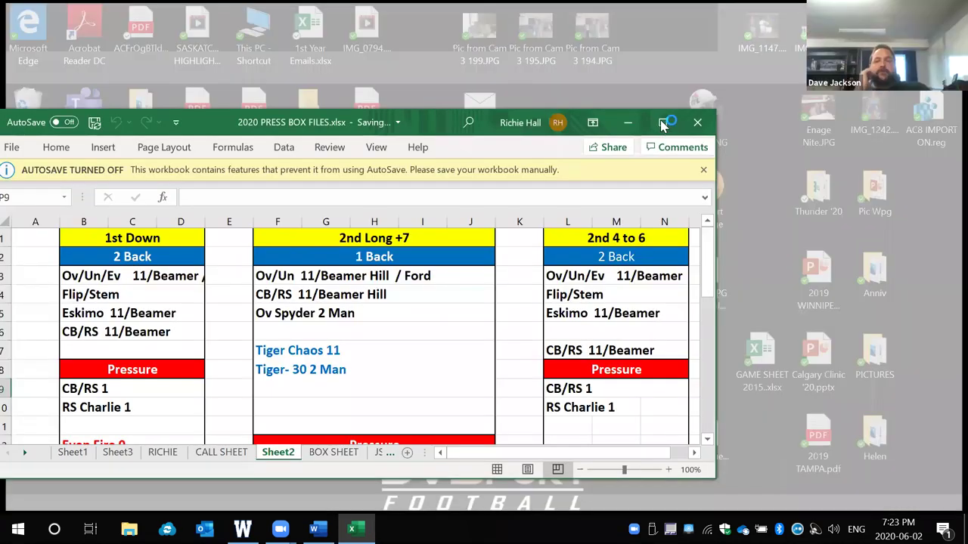
Maximize the 2020 PRESS BOX FILES workbook and open its BOX SHEET
{"action": "key", "text": "super+Up"}
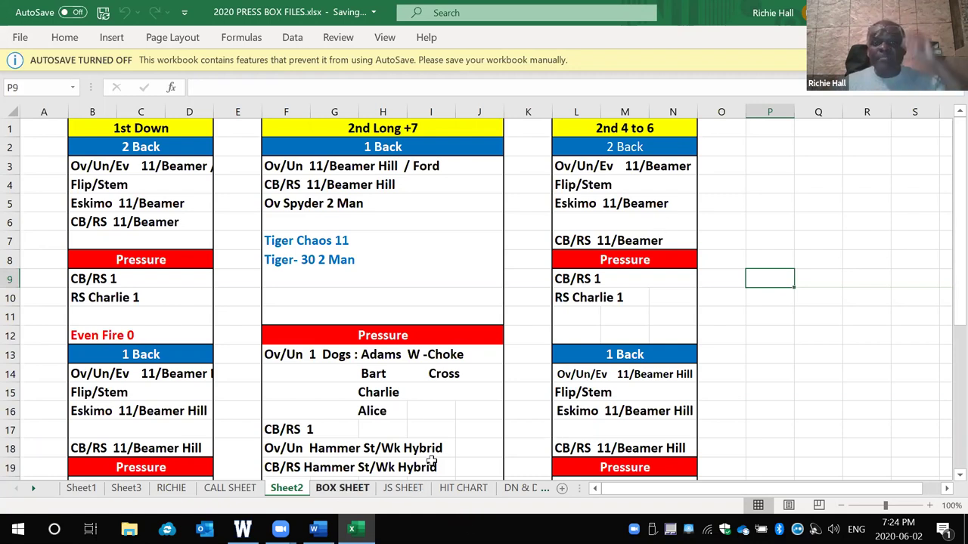
{"action": "left_click", "coordinate": [344, 488]}
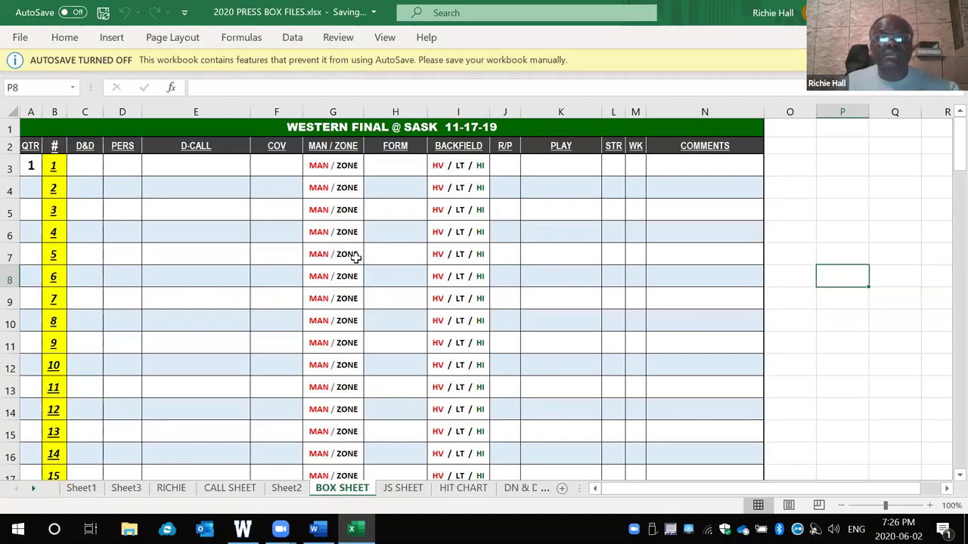
Review the half-by-half tallies, defensive calls and down-and-distance tendencies on the JS SHEET
{"action": "left_click", "coordinate": [391, 492]}
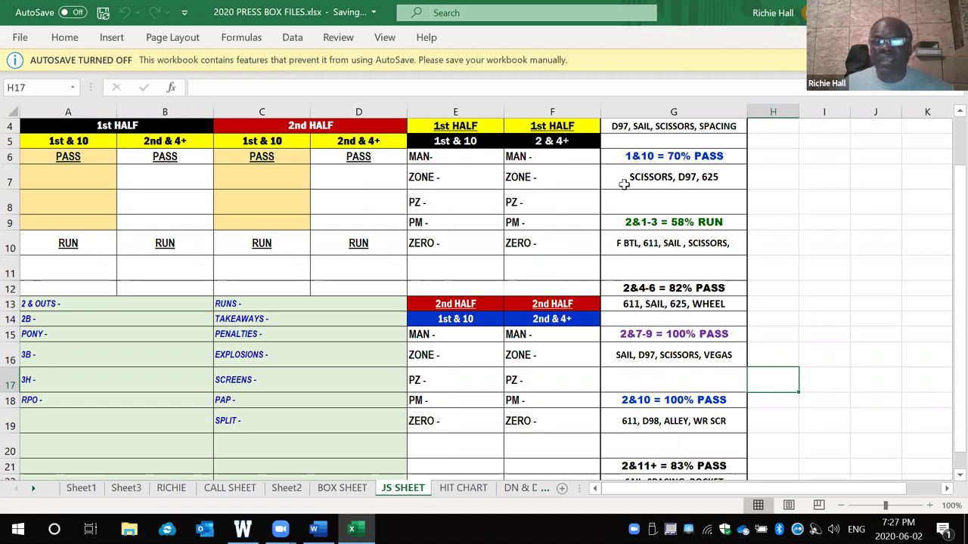
{"action": "scroll", "coordinate": [672, 169], "scroll_direction": "up", "scroll_amount": 1}
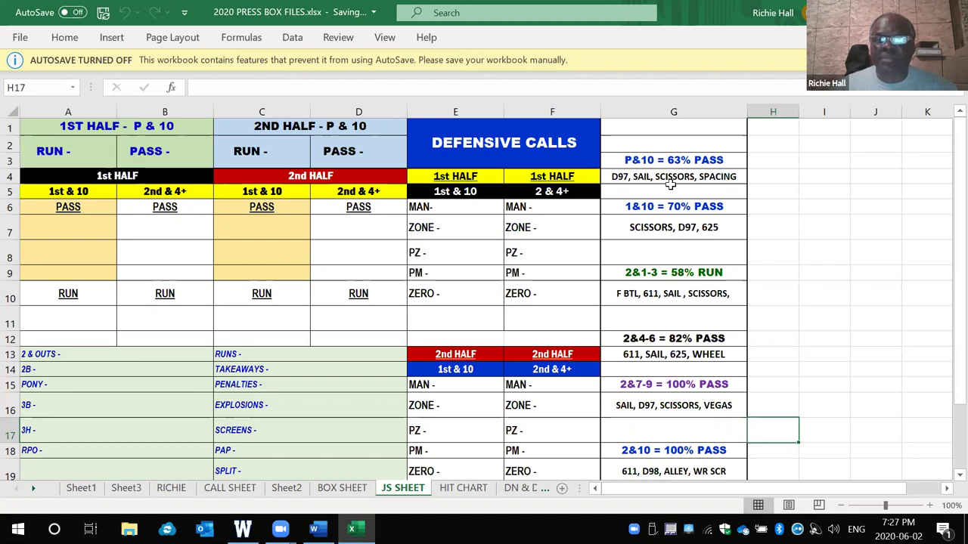
{"action": "scroll", "coordinate": [674, 259], "scroll_direction": "down", "scroll_amount": 4}
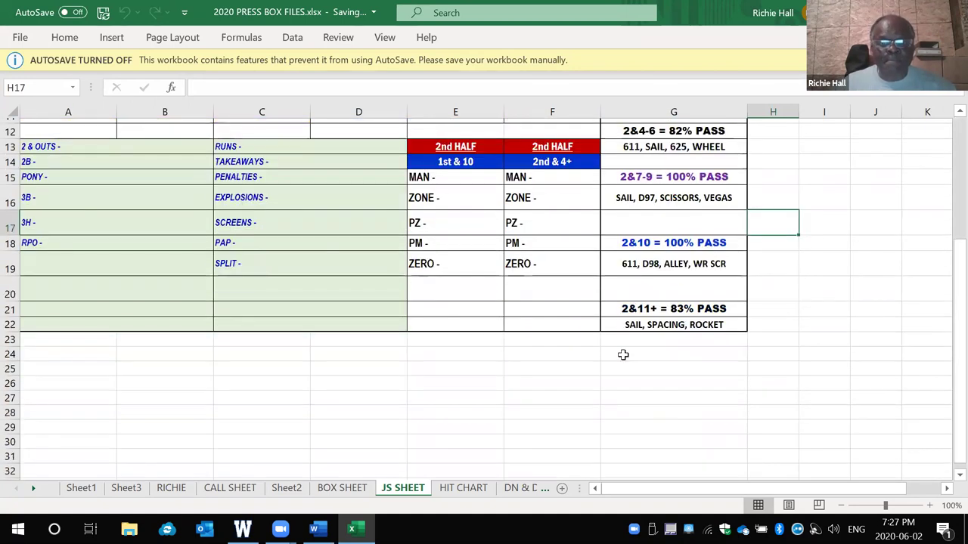
Examine the field-zone throw breakdown and top receivers on the HIT CHART sheet
{"action": "left_click", "coordinate": [485, 490]}
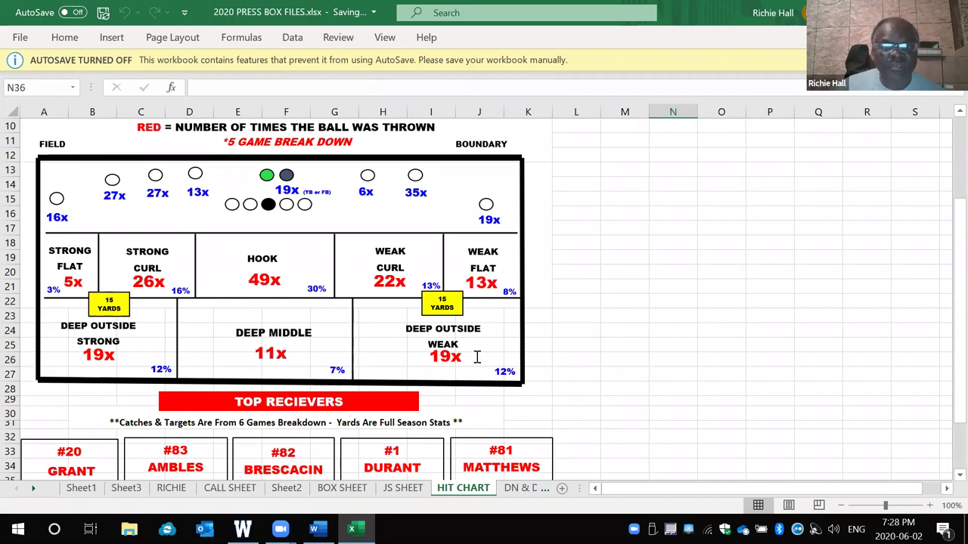
{"action": "scroll", "coordinate": [477, 357], "scroll_direction": "up", "scroll_amount": 1}
{"action": "scroll", "coordinate": [477, 357], "scroll_direction": "down", "scroll_amount": 1}
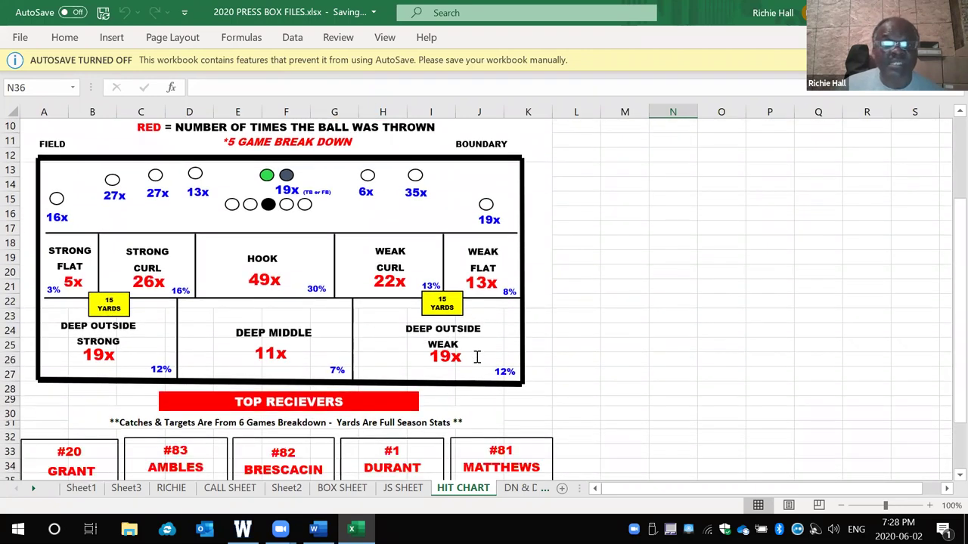